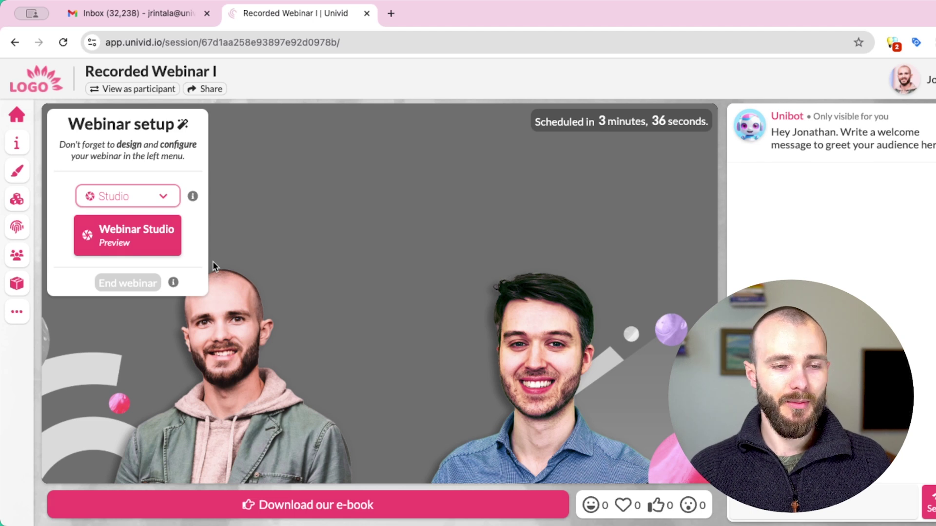
Enter the Webinar Studio, join with camera and microphone, and glance at the Menu panel
{"action": "left_click", "coordinate": [147, 227]}
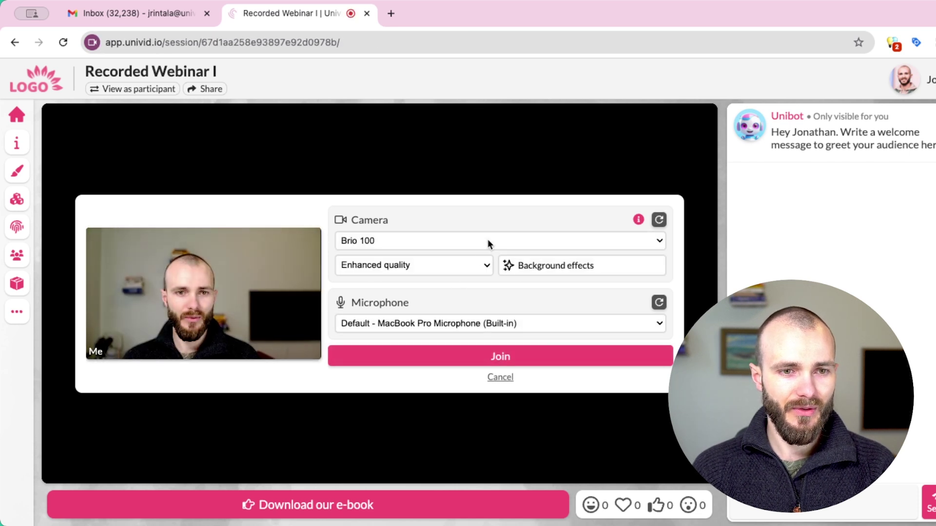
{"action": "left_click", "coordinate": [488, 356]}
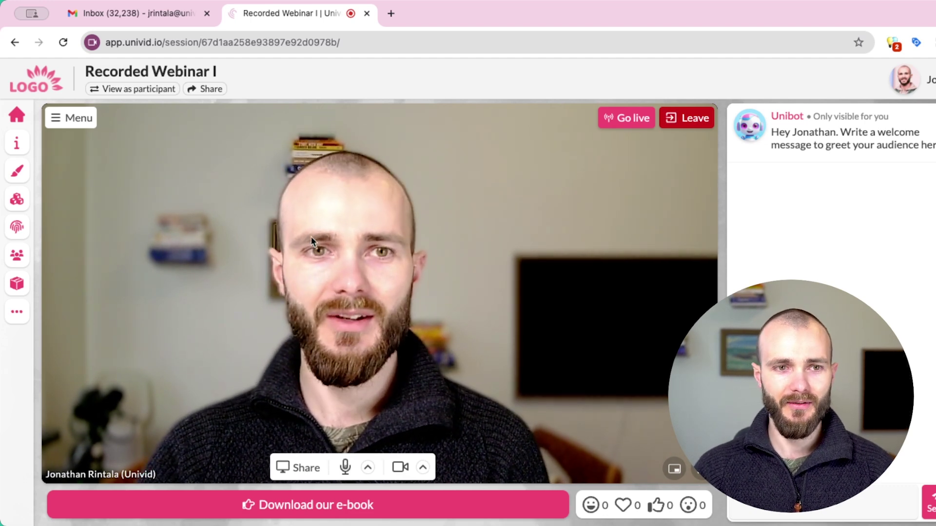
{"action": "left_click", "coordinate": [71, 117]}
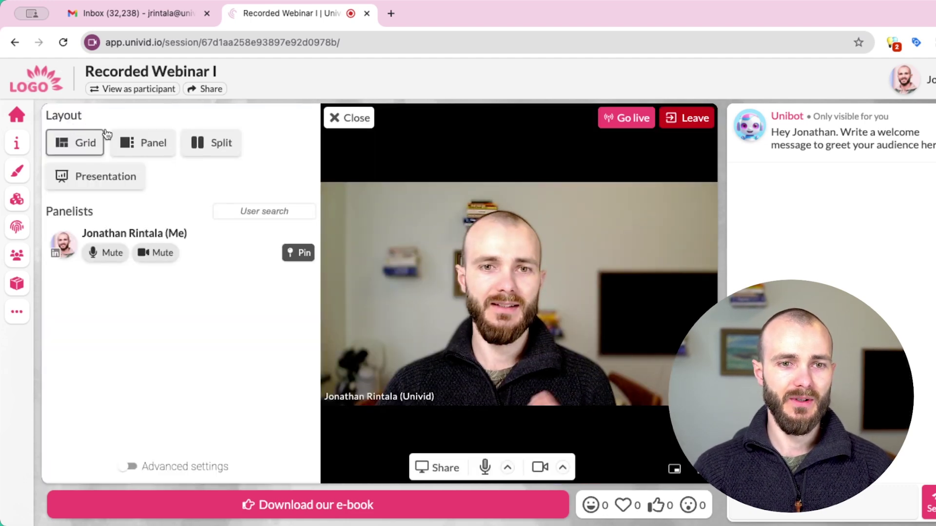
{"action": "left_click", "coordinate": [331, 121]}
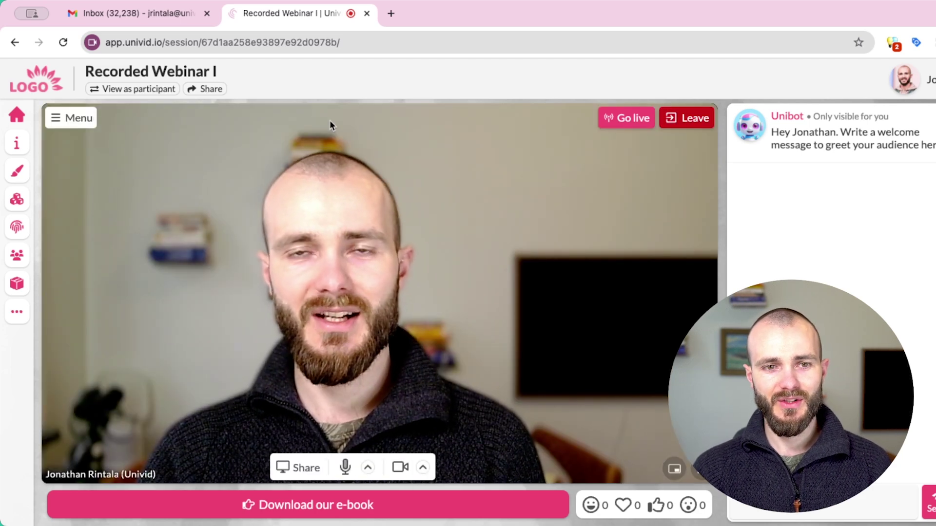
Go live to participants, then stop the stream and leave the studio
{"action": "left_click", "coordinate": [647, 122]}
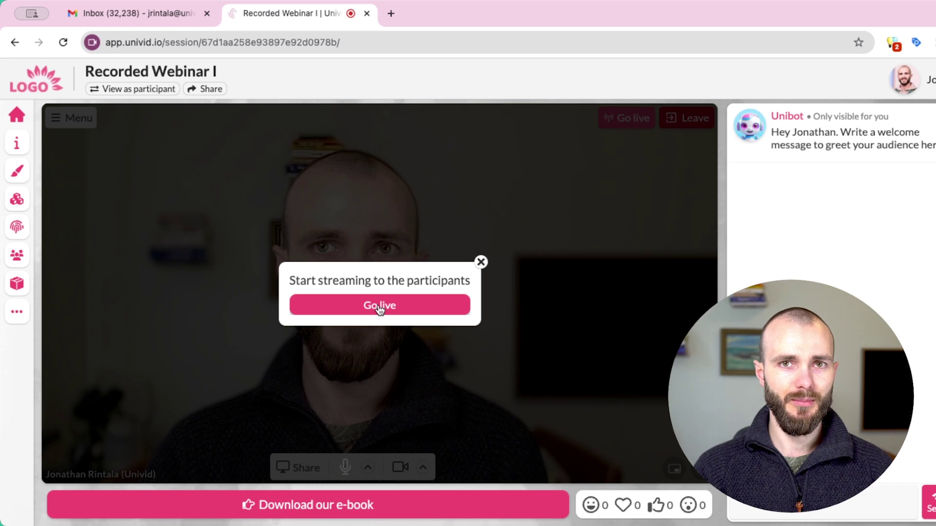
{"action": "left_click", "coordinate": [379, 307]}
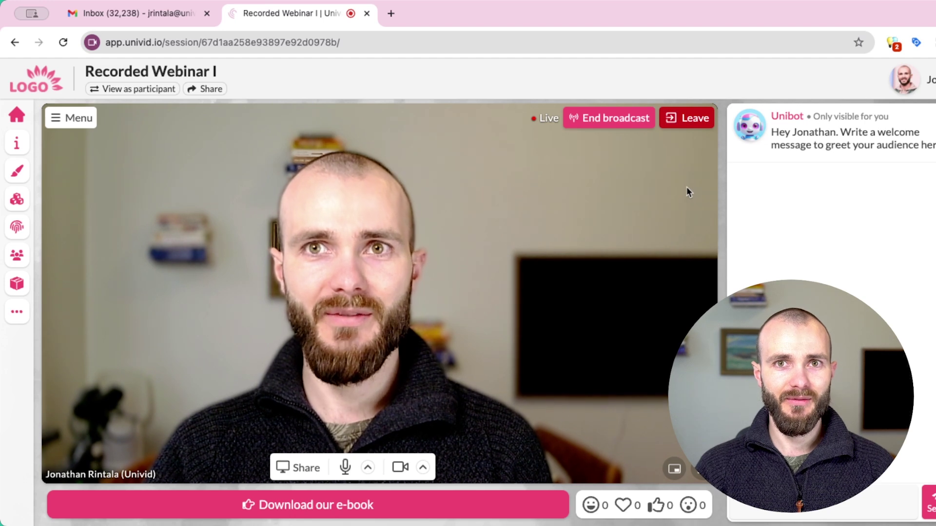
{"action": "left_click", "coordinate": [612, 119]}
{"action": "left_click", "coordinate": [426, 305]}
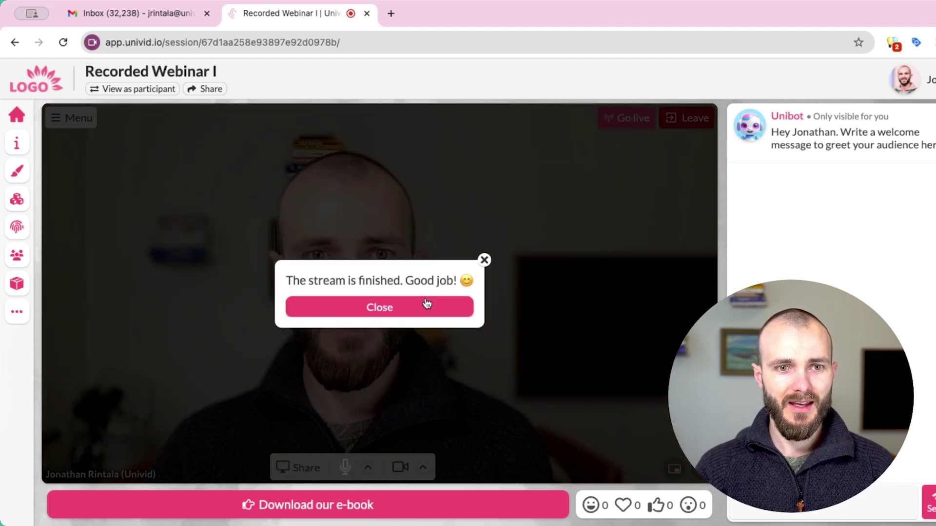
{"action": "left_click", "coordinate": [429, 312]}
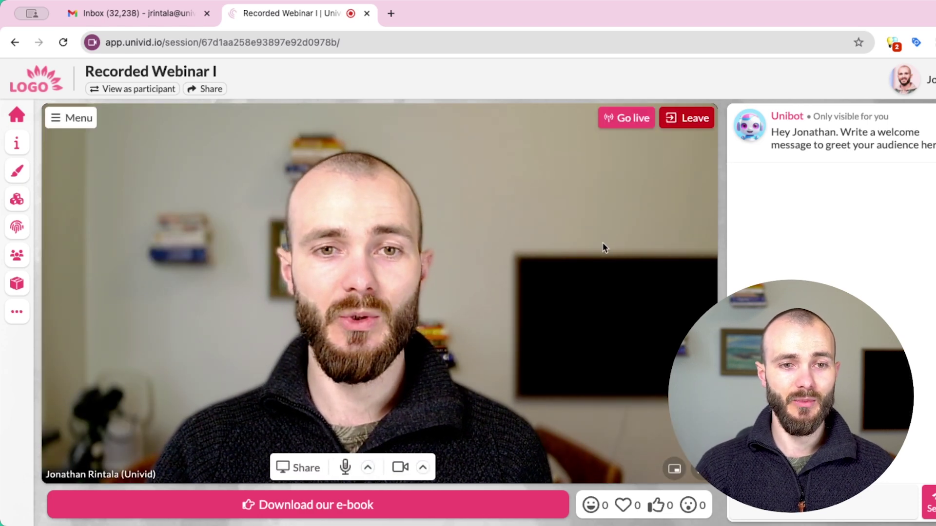
{"action": "left_click", "coordinate": [688, 118]}
{"action": "left_click", "coordinate": [398, 273]}
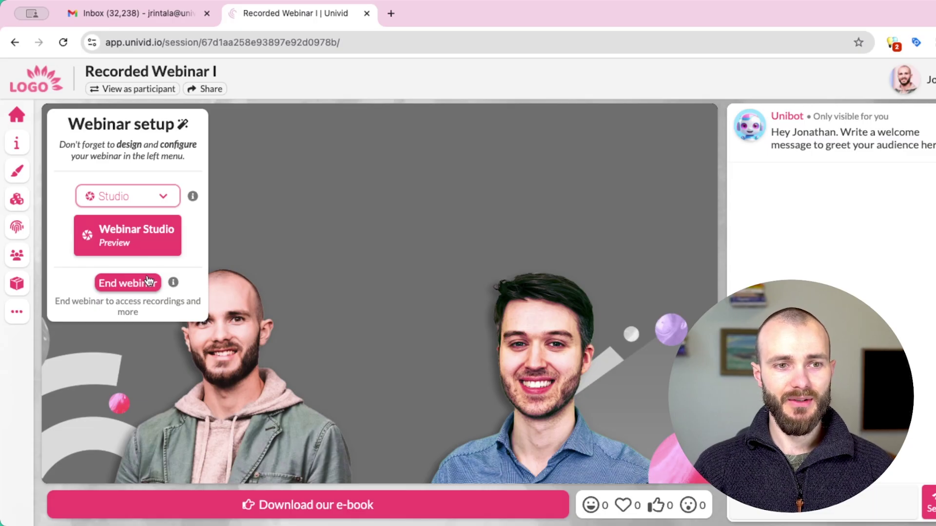
End the webinar and choose the 2025 March 12th recording for on-demand viewing
{"action": "left_click", "coordinate": [148, 286]}
{"action": "left_click", "coordinate": [487, 320]}
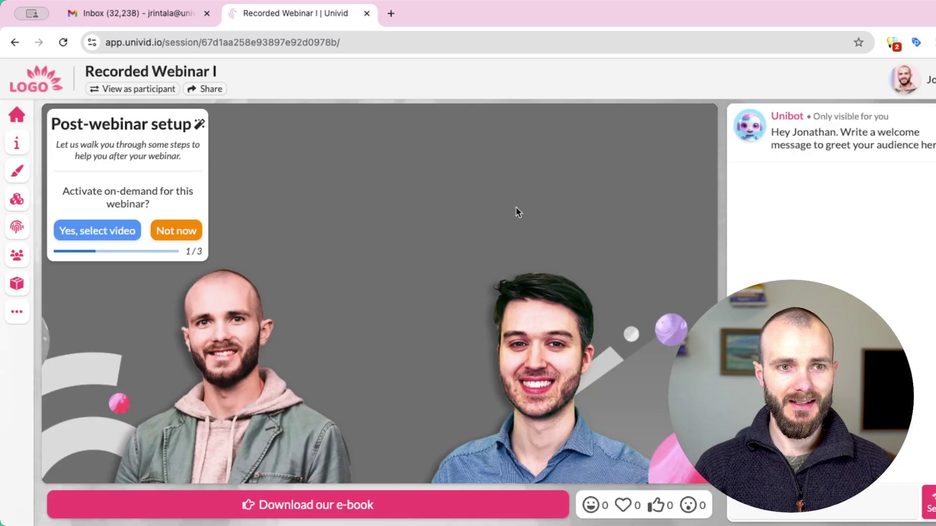
{"action": "left_click", "coordinate": [117, 233]}
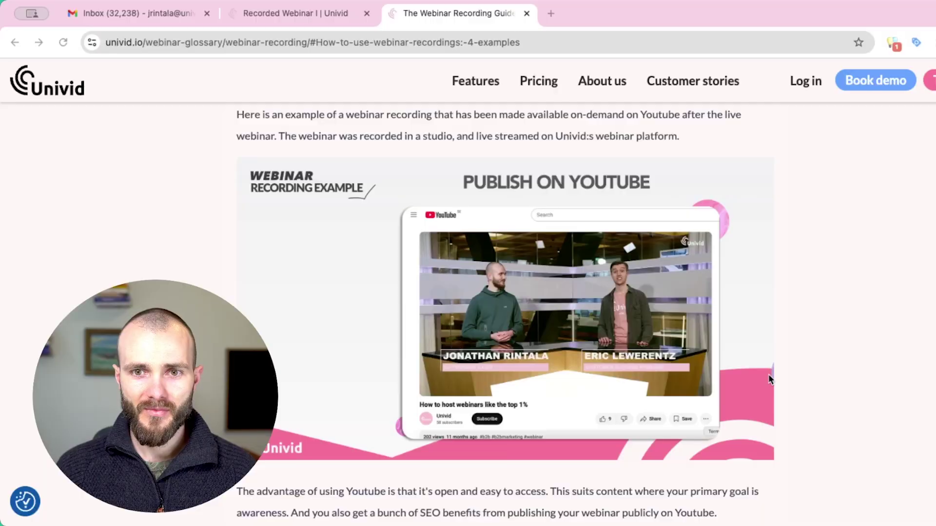
{"action": "left_click", "coordinate": [394, 242]}
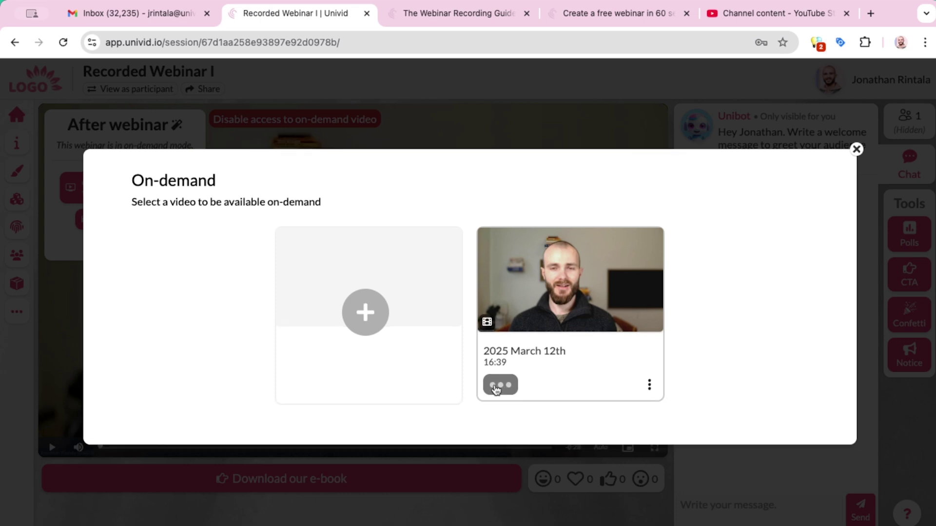
Download the recording as mp4, upload it to YouTube Studio, and retitle it starting 'Univ'
{"action": "left_click", "coordinate": [494, 386]}
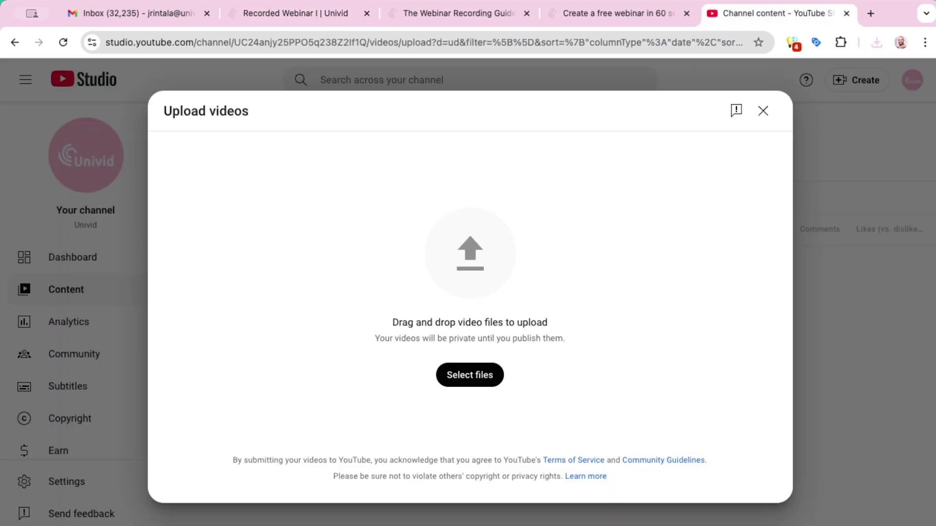
{"action": "left_click_drag", "start_coordinate": [537, 336], "coordinate": [537, 335]}
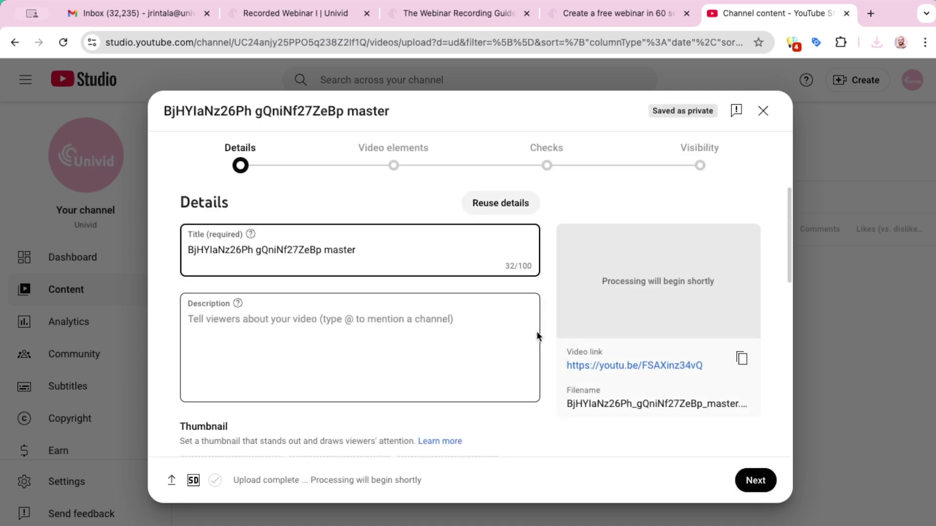
{"action": "triple_click", "coordinate": [367, 253]}
{"action": "type", "text": "Univ"}
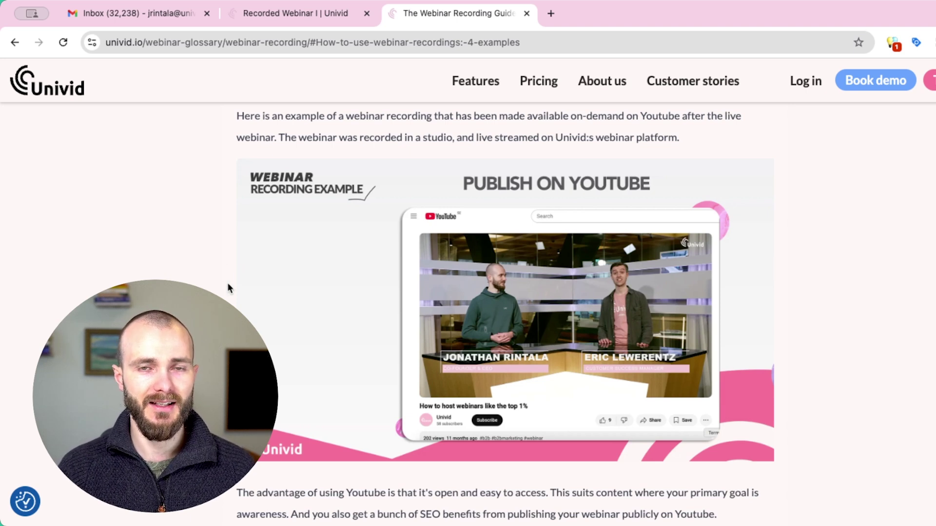
{"action": "scroll", "coordinate": [230, 288], "scroll_direction": "down", "scroll_amount": 10}
{"action": "scroll", "coordinate": [505, 313], "scroll_direction": "down", "scroll_amount": 3}
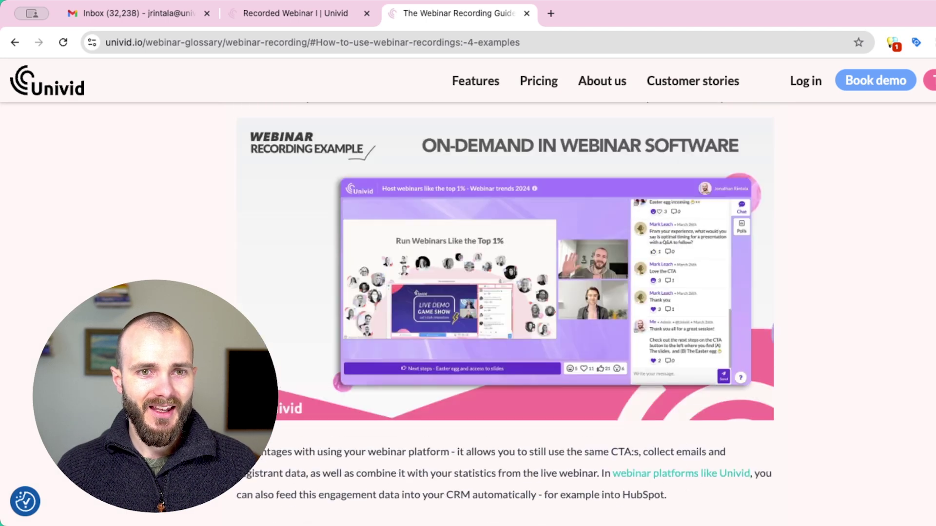
{"action": "scroll", "coordinate": [505, 313], "scroll_direction": "up", "scroll_amount": 2}
{"action": "scroll", "coordinate": [504, 310], "scroll_direction": "up", "scroll_amount": 1}
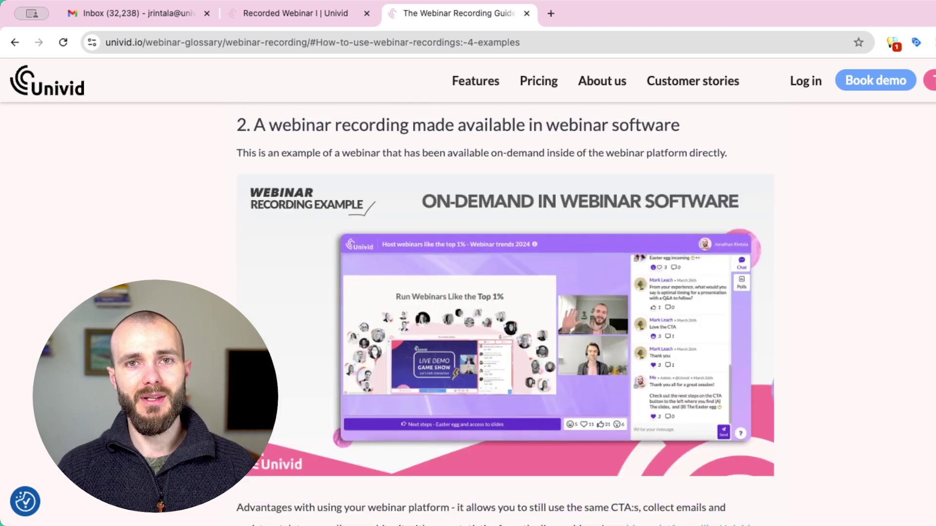
Close the guide tab, make the recording available on-demand, and preview it as a participant
{"action": "key", "text": "super+w"}
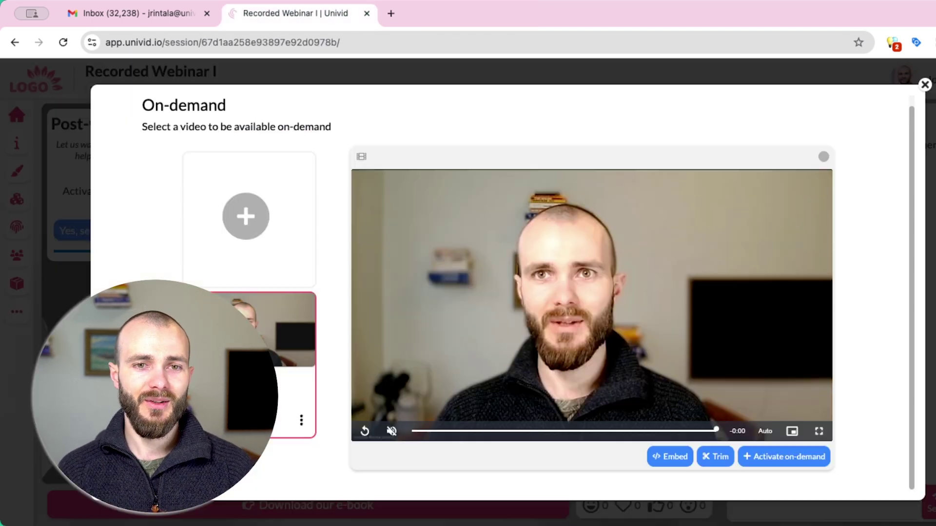
{"action": "left_click", "coordinate": [757, 454]}
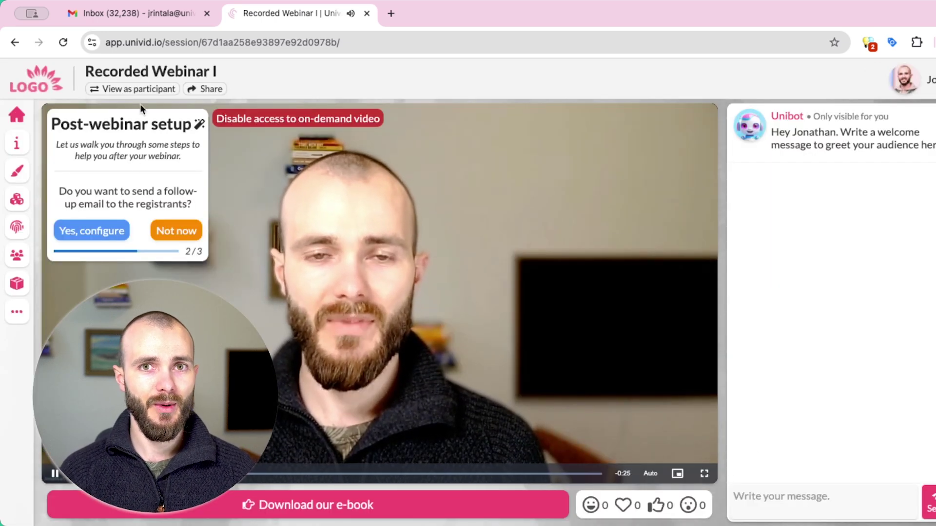
{"action": "left_click", "coordinate": [139, 89]}
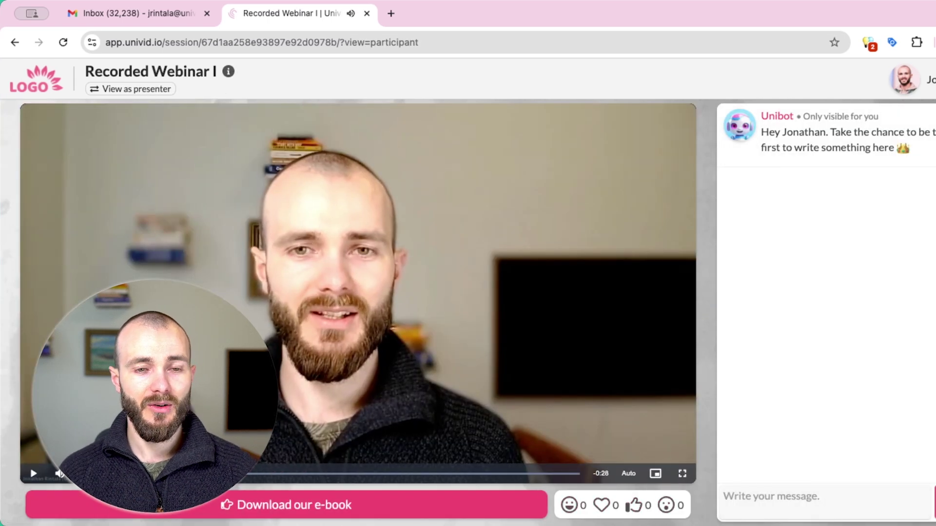
{"action": "left_click", "coordinate": [131, 88]}
Copy the Recorded Webinar I session link from the Share options
{"action": "left_click", "coordinate": [204, 88]}
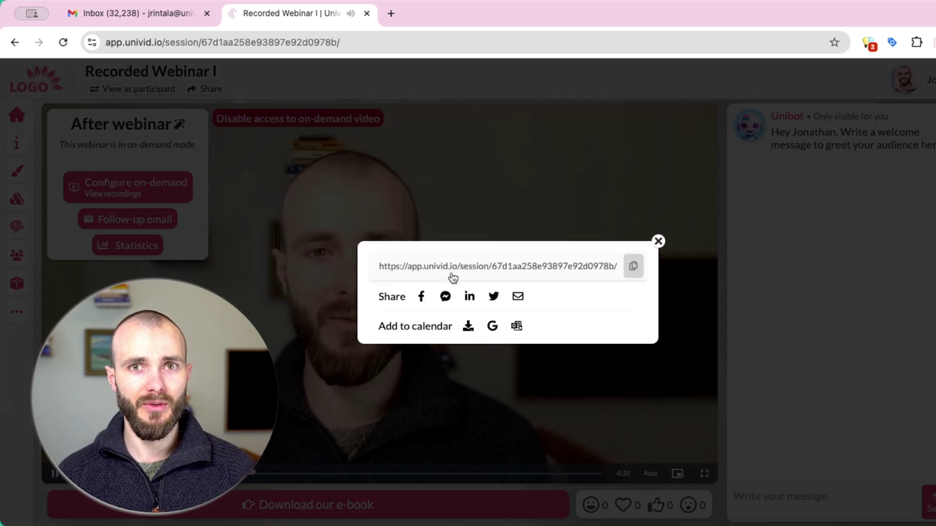
{"action": "left_click", "coordinate": [633, 266]}
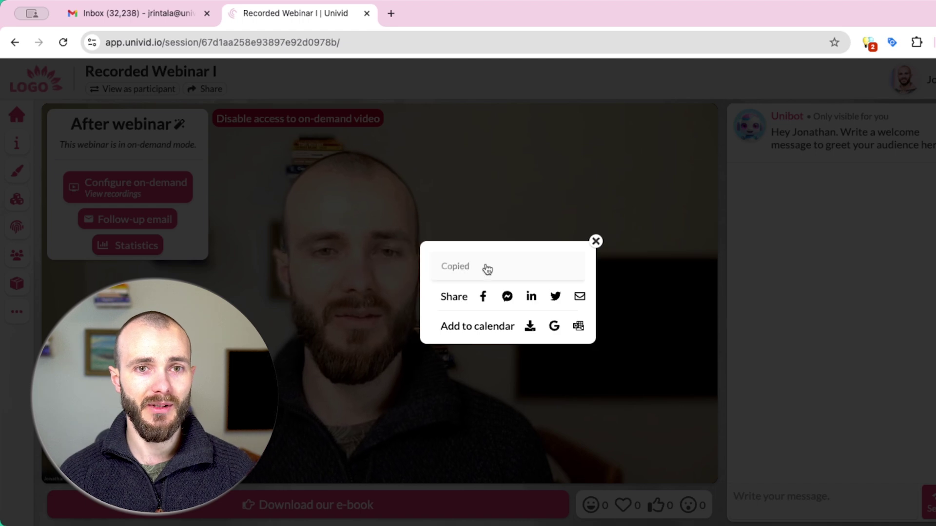
{"action": "left_click", "coordinate": [440, 217]}
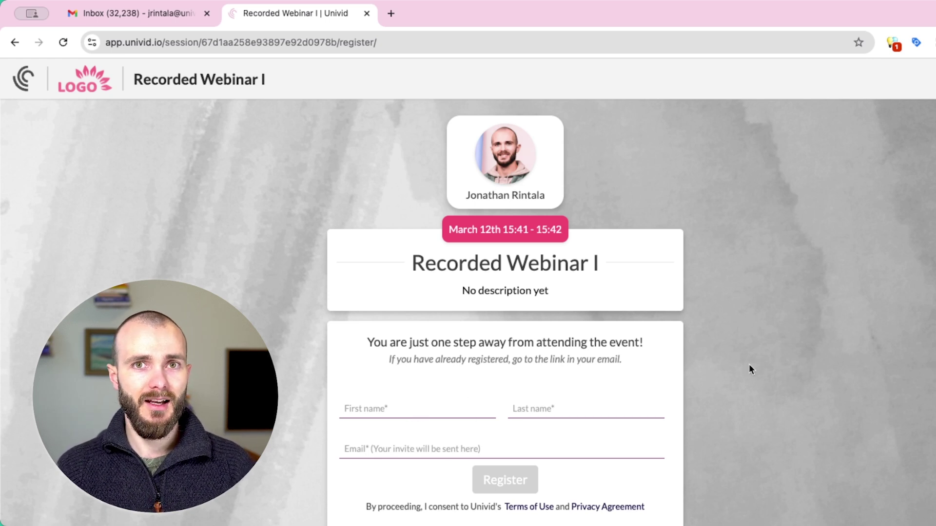
Scroll the Webinar Recording Guide to section 3 on re-purposing recordings into shorts
{"action": "scroll", "coordinate": [715, 375], "scroll_direction": "down", "scroll_amount": 2}
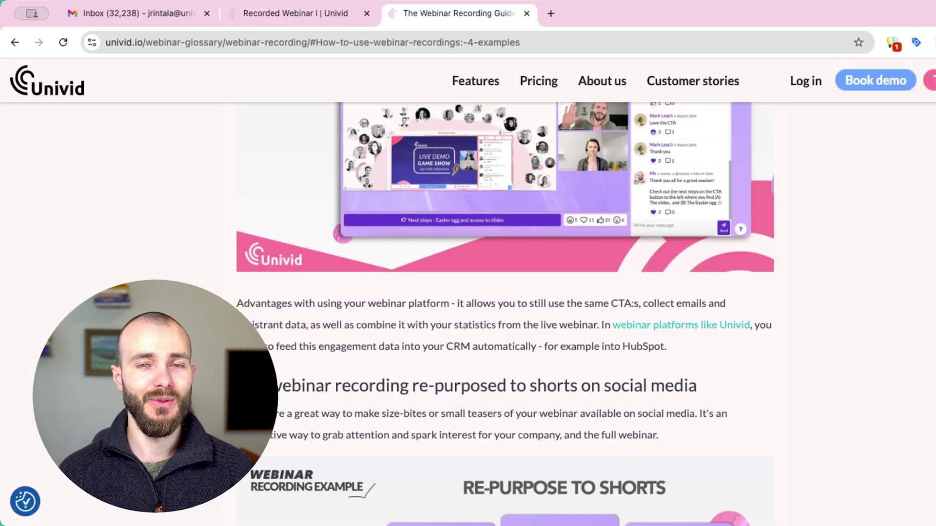
{"action": "scroll", "coordinate": [505, 312], "scroll_direction": "down", "scroll_amount": 7}
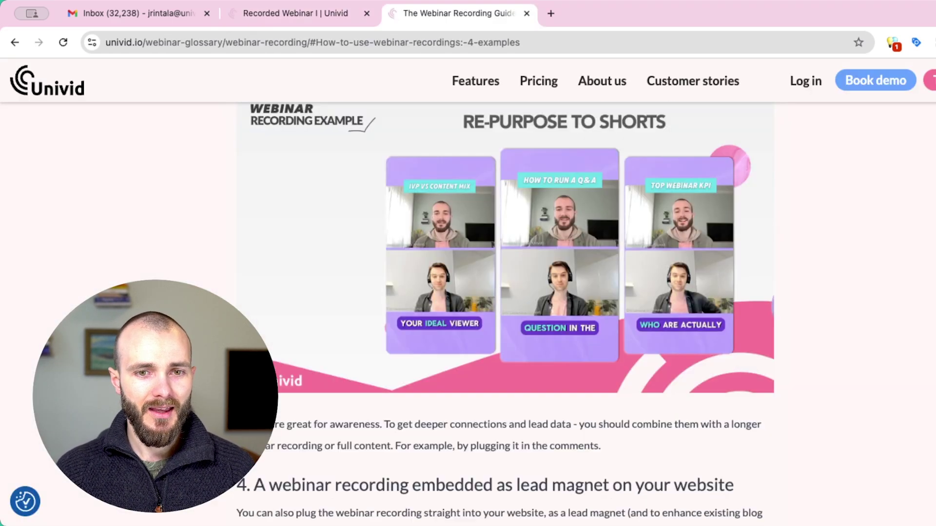
{"action": "scroll", "coordinate": [505, 312], "scroll_direction": "up", "scroll_amount": 2}
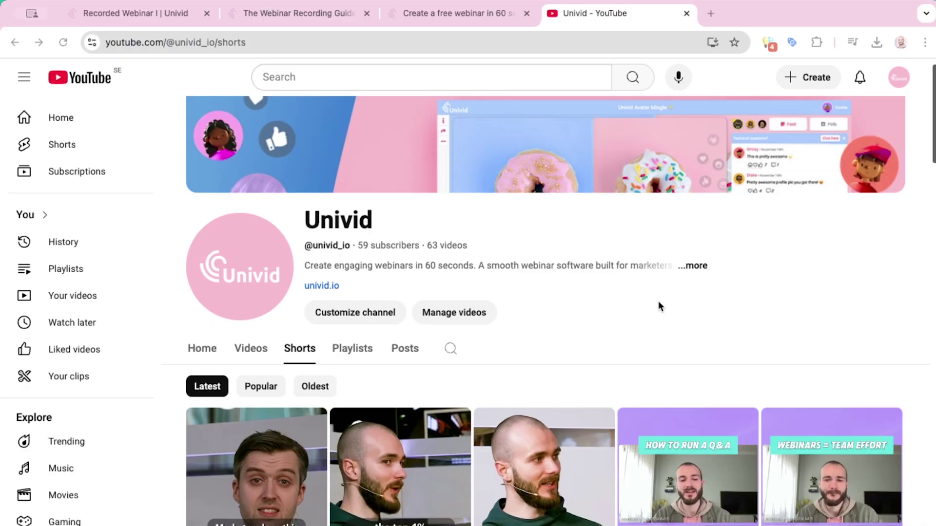
{"action": "scroll", "coordinate": [657, 302], "scroll_direction": "down", "scroll_amount": 5}
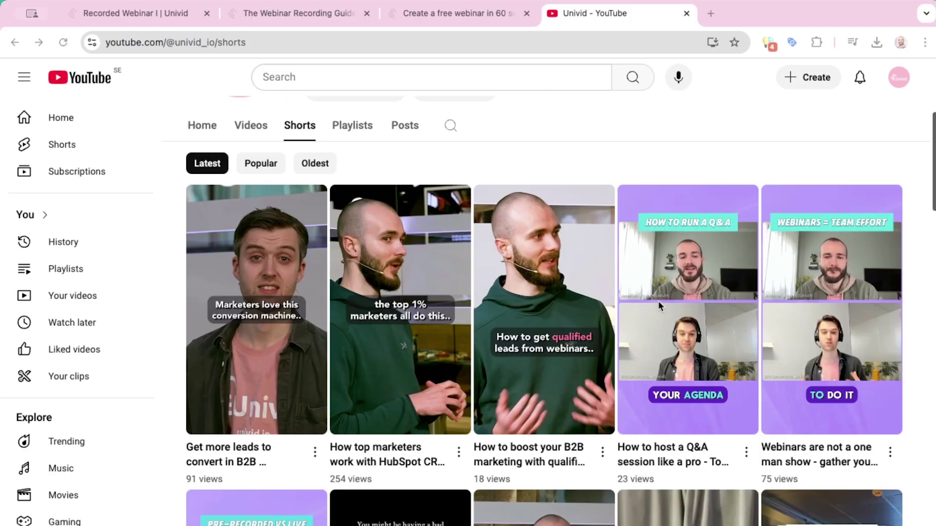
Play the 'top 1%' marketers short and scroll through the following Univid shorts
{"action": "scroll", "coordinate": [658, 302], "scroll_direction": "down", "scroll_amount": 1}
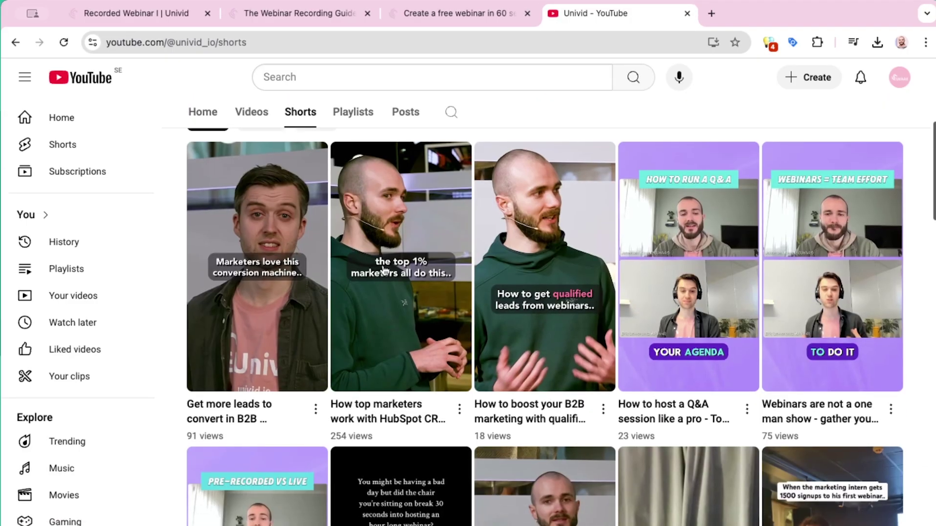
{"action": "left_click", "coordinate": [384, 270]}
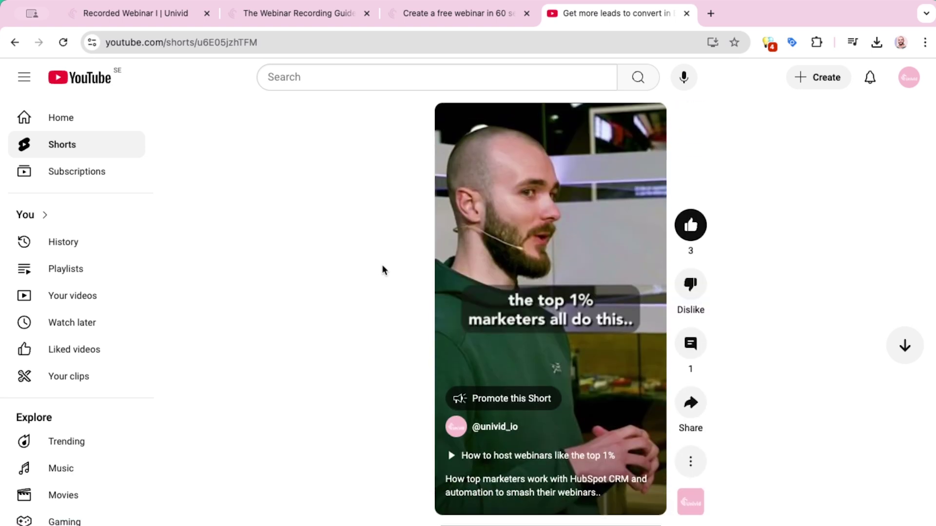
{"action": "scroll", "coordinate": [683, 392], "scroll_direction": "down", "scroll_amount": 1}
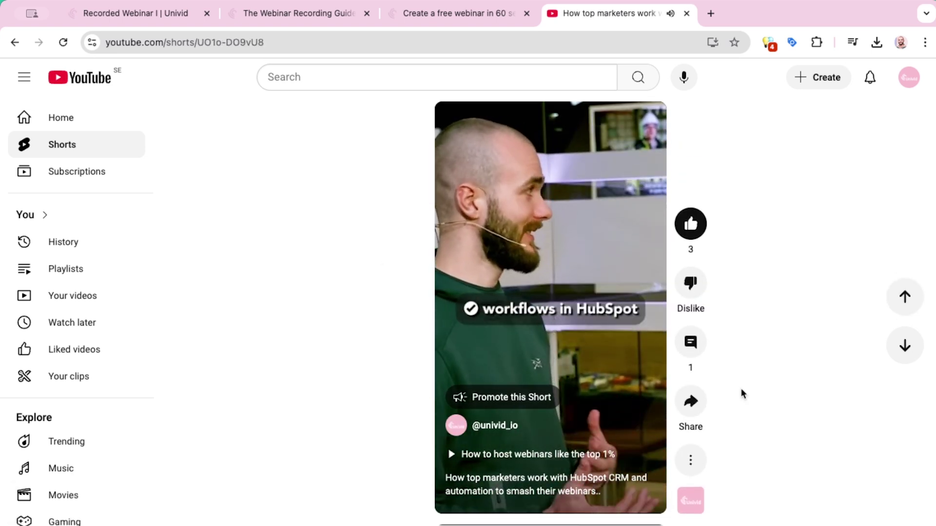
{"action": "scroll", "coordinate": [741, 393], "scroll_direction": "down", "scroll_amount": 1}
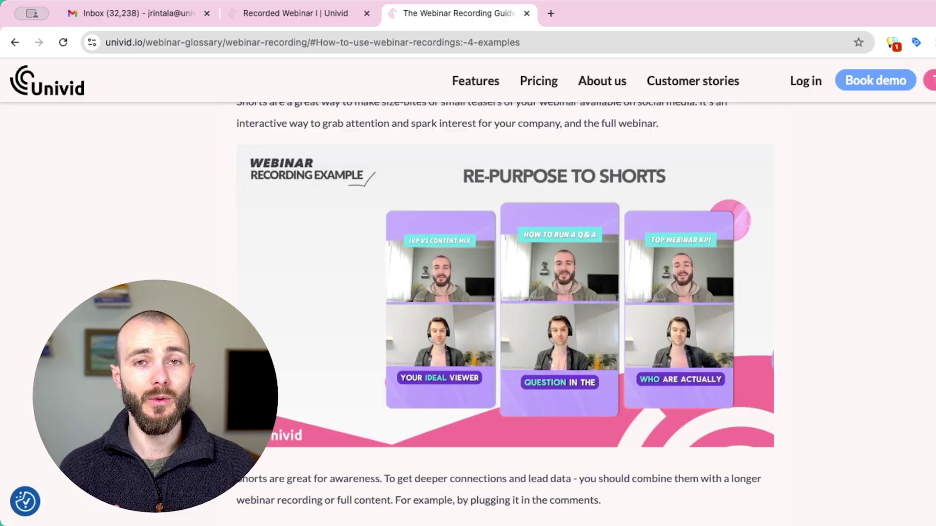
Scroll the article down to the Embed as Lead Magnet example image
{"action": "scroll", "coordinate": [505, 292], "scroll_direction": "down", "scroll_amount": 8}
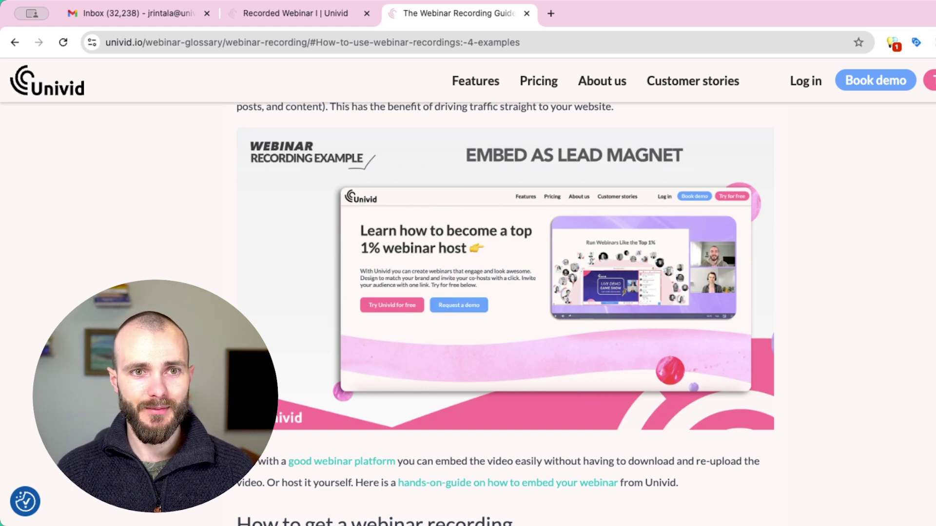
Copy the on-demand recording's embed code from its Embed options
{"action": "left_click", "coordinate": [326, 12]}
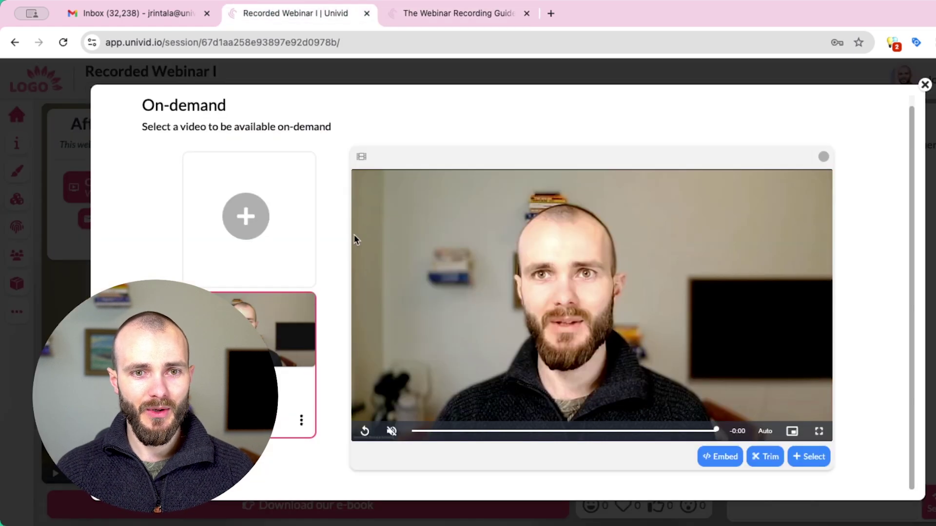
{"action": "left_click", "coordinate": [717, 452]}
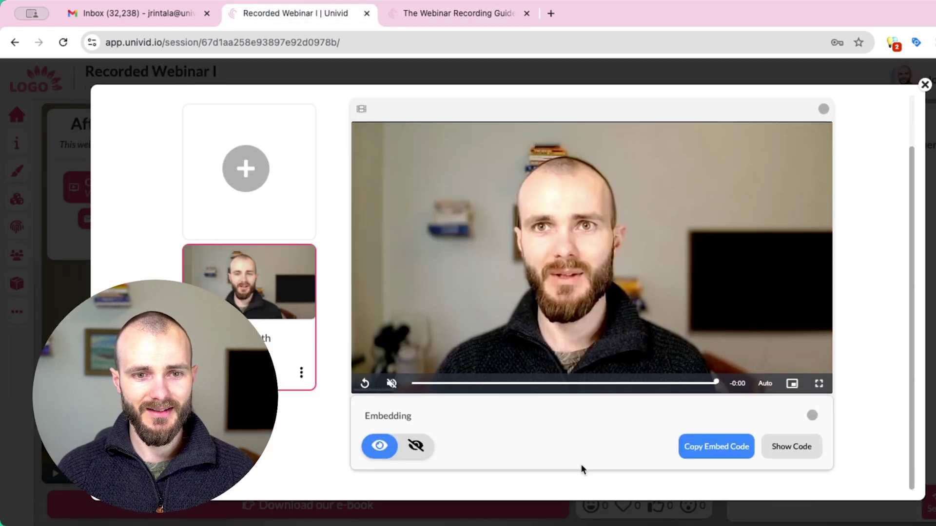
{"action": "left_click", "coordinate": [687, 452]}
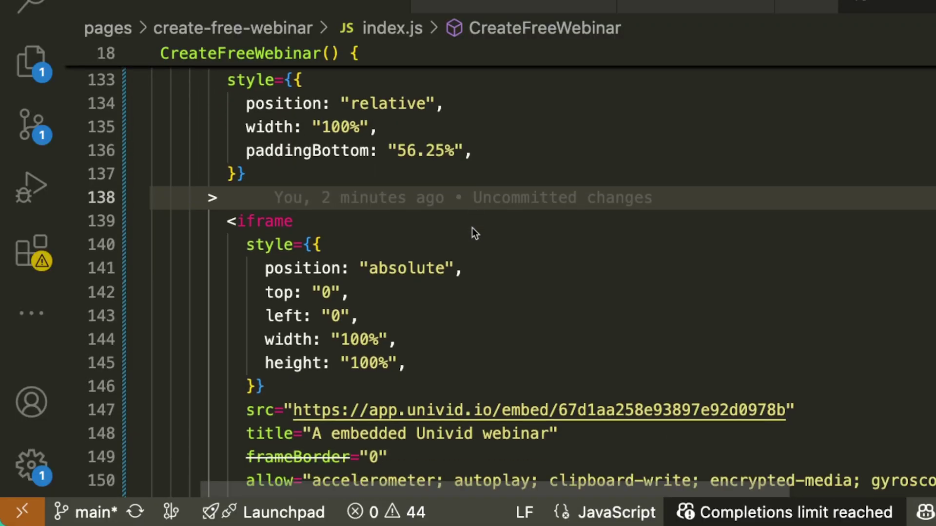
{"action": "scroll", "coordinate": [472, 227], "scroll_direction": "down", "scroll_amount": 3}
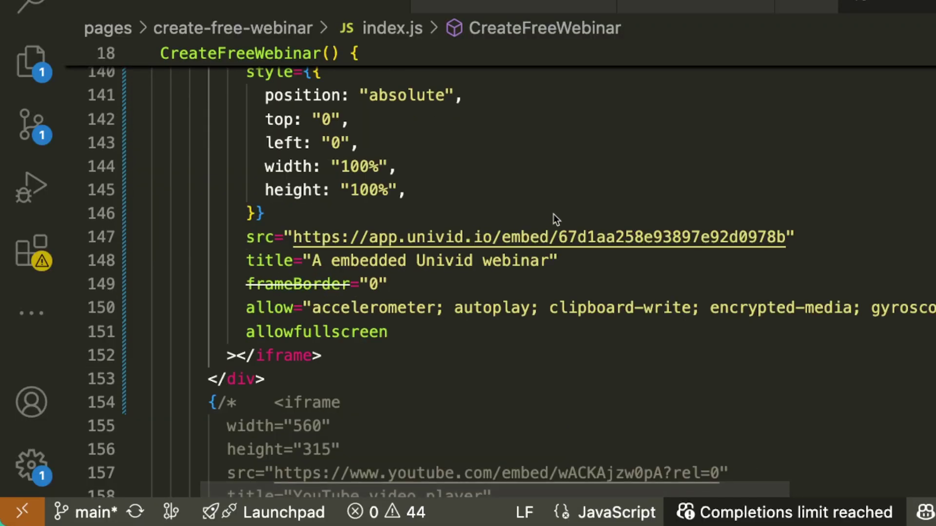
Check the index.js iframe on lines 147–148 now pointing at the Univid embed URL
{"action": "left_click_drag", "start_coordinate": [558, 215], "coordinate": [728, 251]}
{"action": "left_click", "coordinate": [728, 252]}
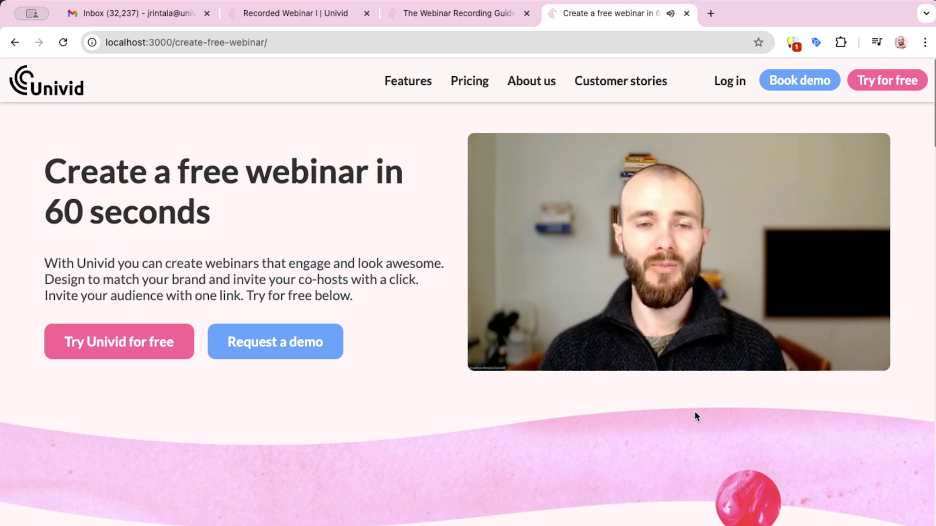
Close the localhost test page to return to the Webinar Recording Guide's Embed as Lead Magnet example
{"action": "mouse_move", "coordinate": [693, 341]}
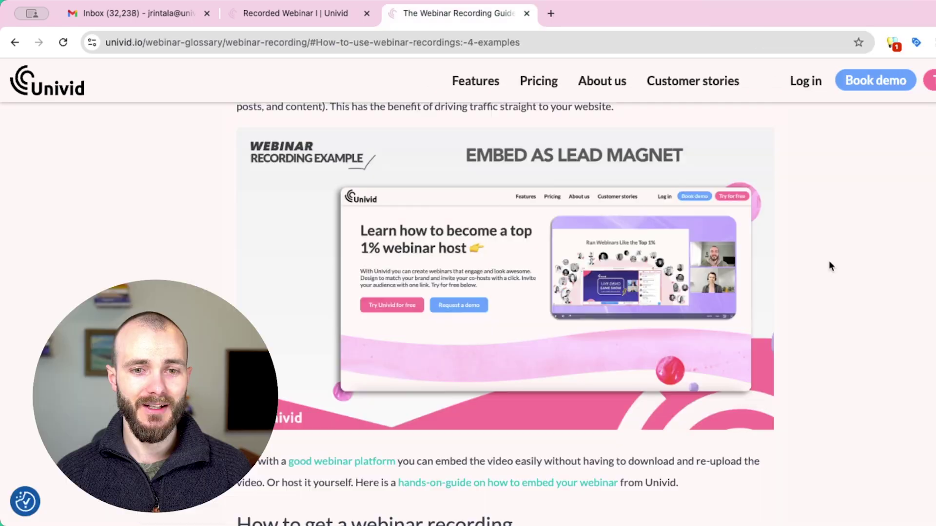
{"action": "key", "text": "super+w"}
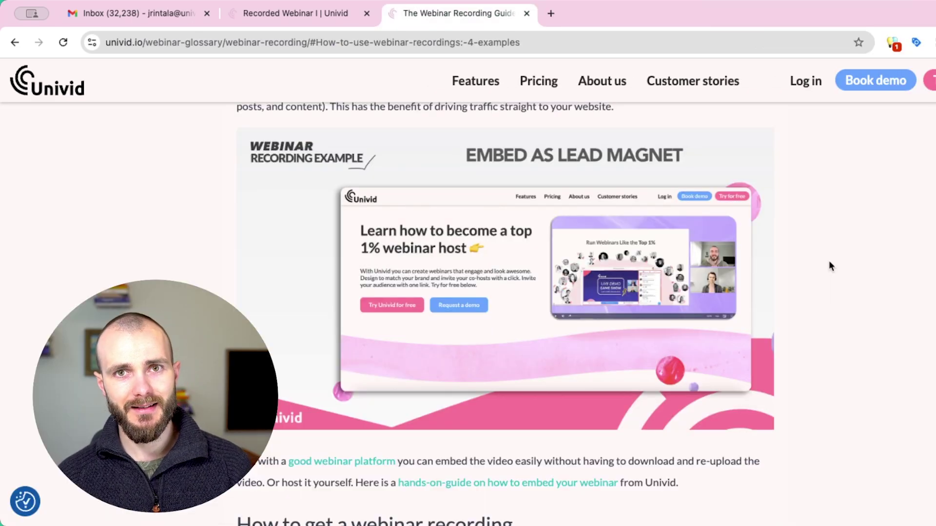